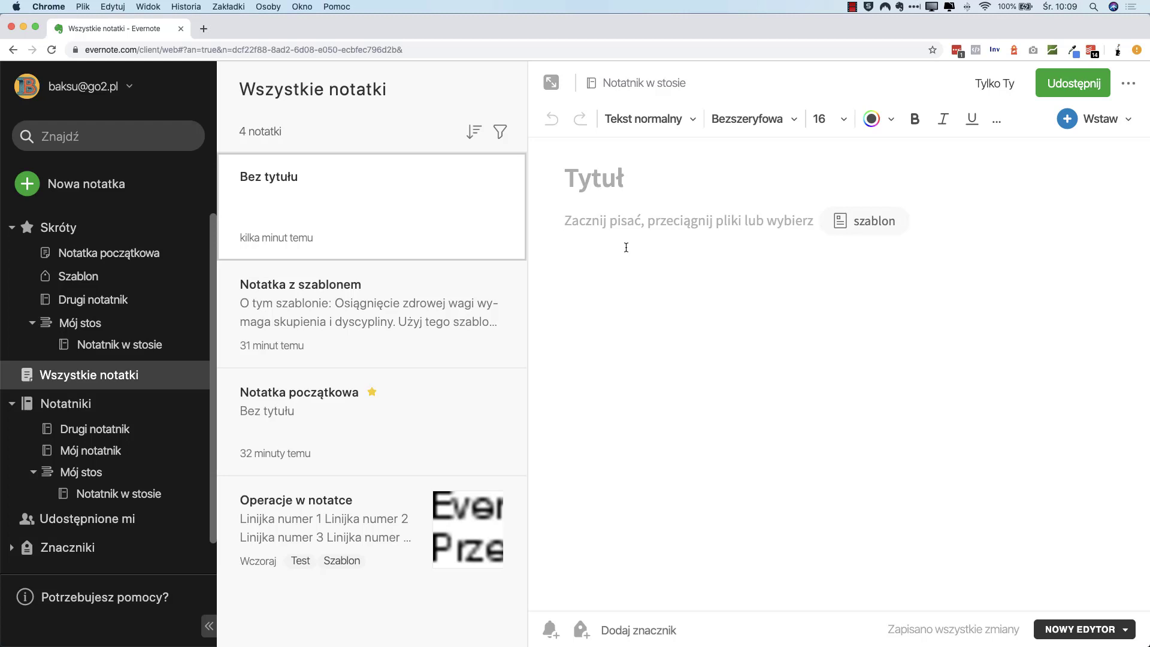
Step: Filter all notes by the tag Szablon and by the content type Pliki PDF
left_click(627, 245)
left_click(502, 133)
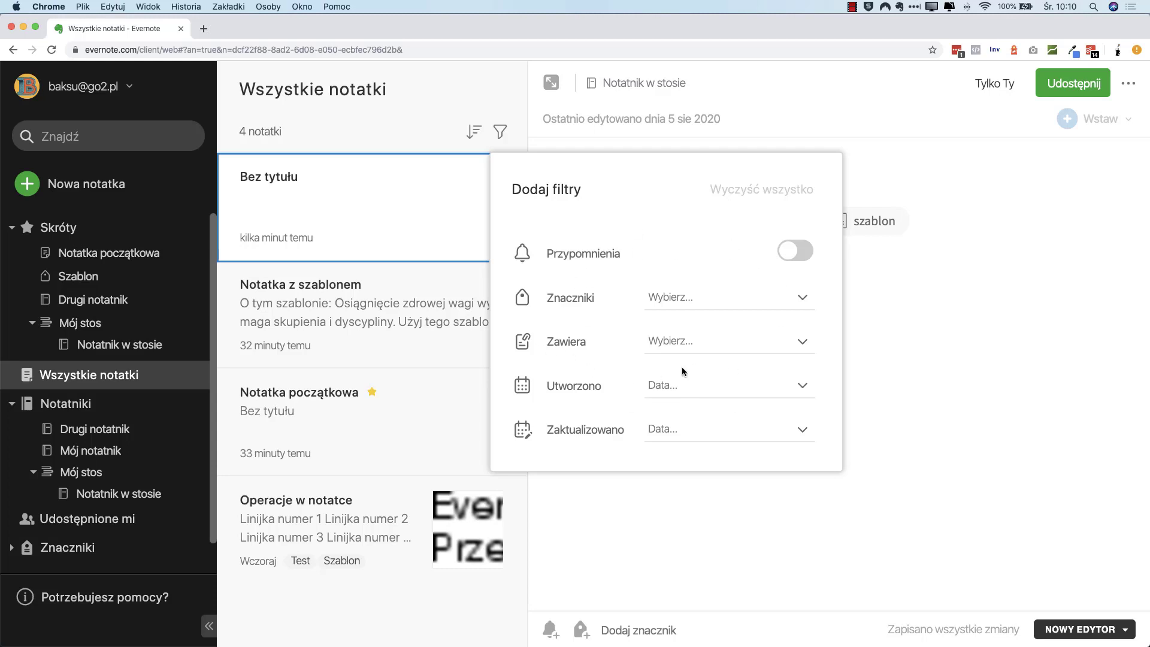
left_click(802, 299)
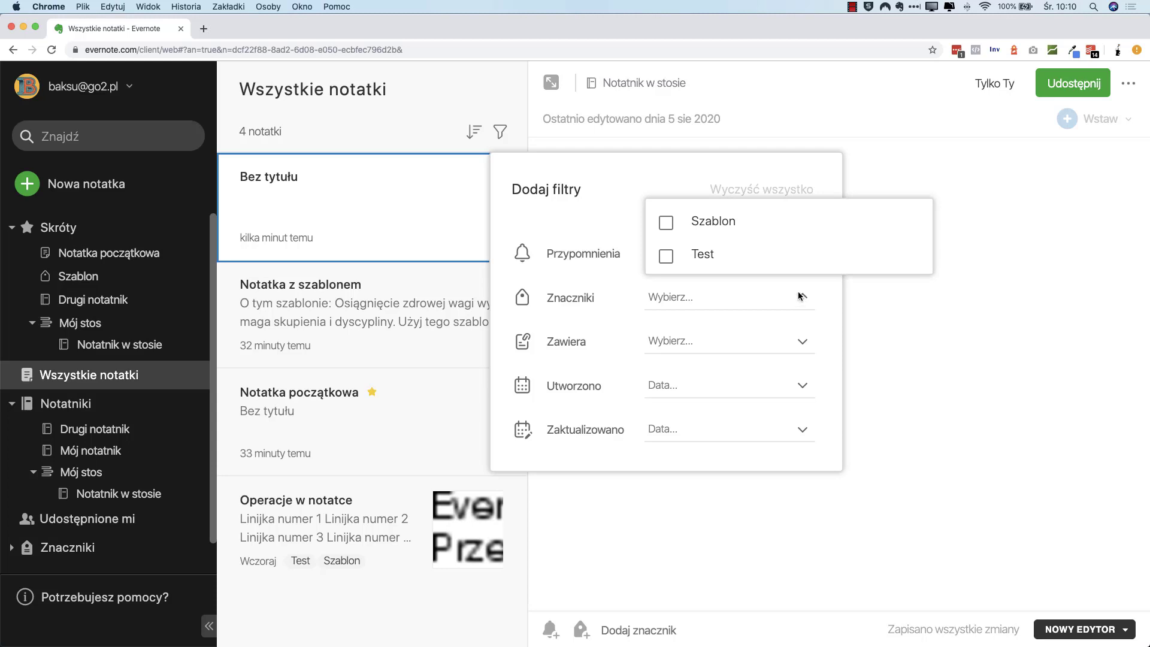
left_click(667, 224)
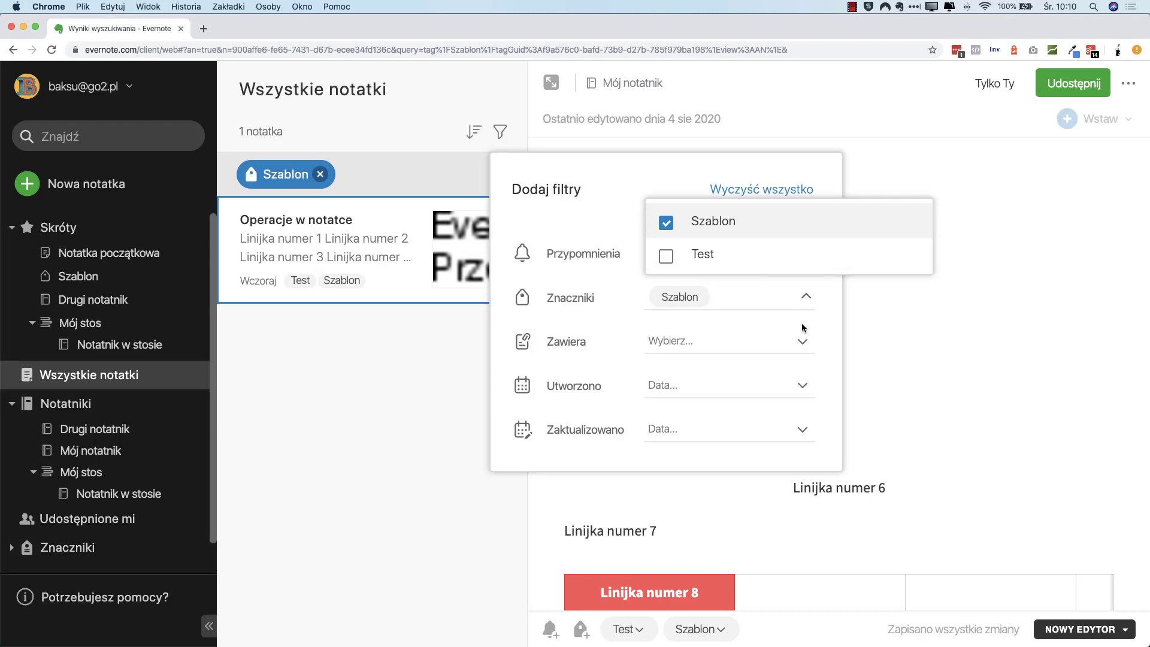
left_click(806, 343)
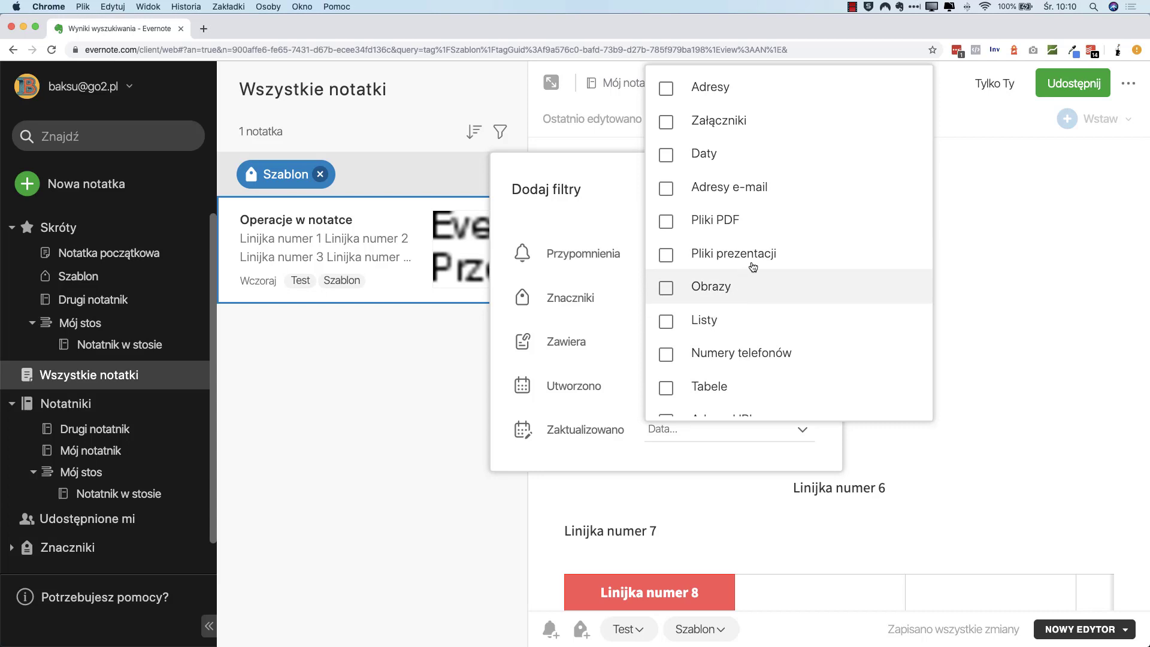
left_click(776, 229)
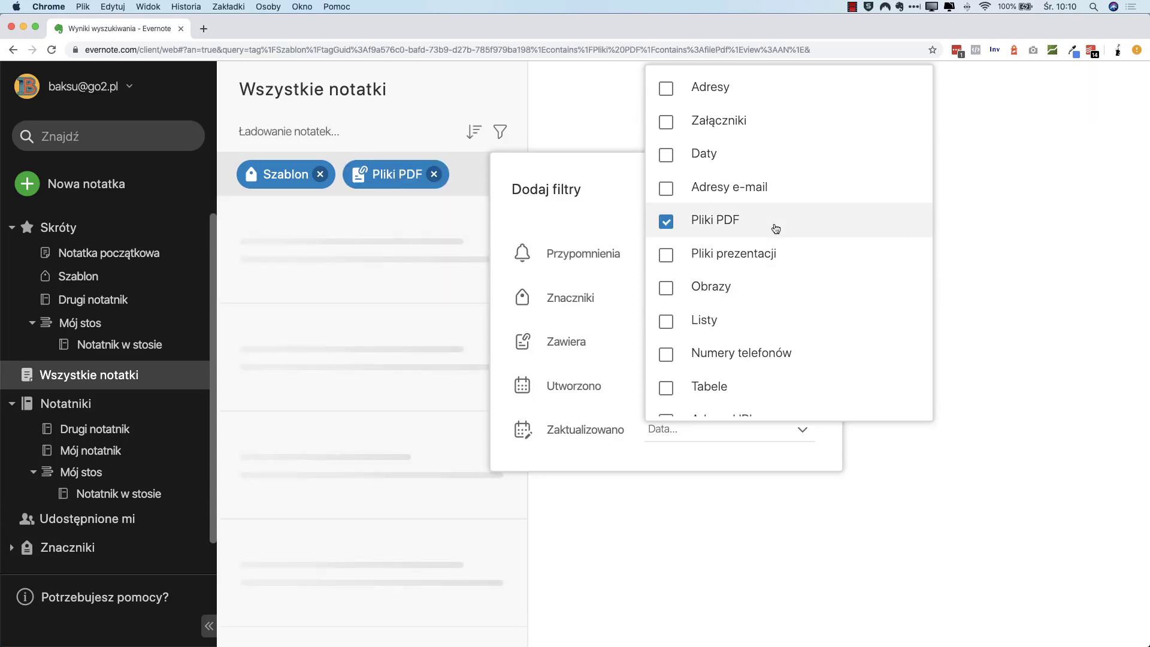
Step: Limit the note filter to notes created in the last 7 days, and try the reminders filter on and off
left_click(570, 384)
left_click(698, 381)
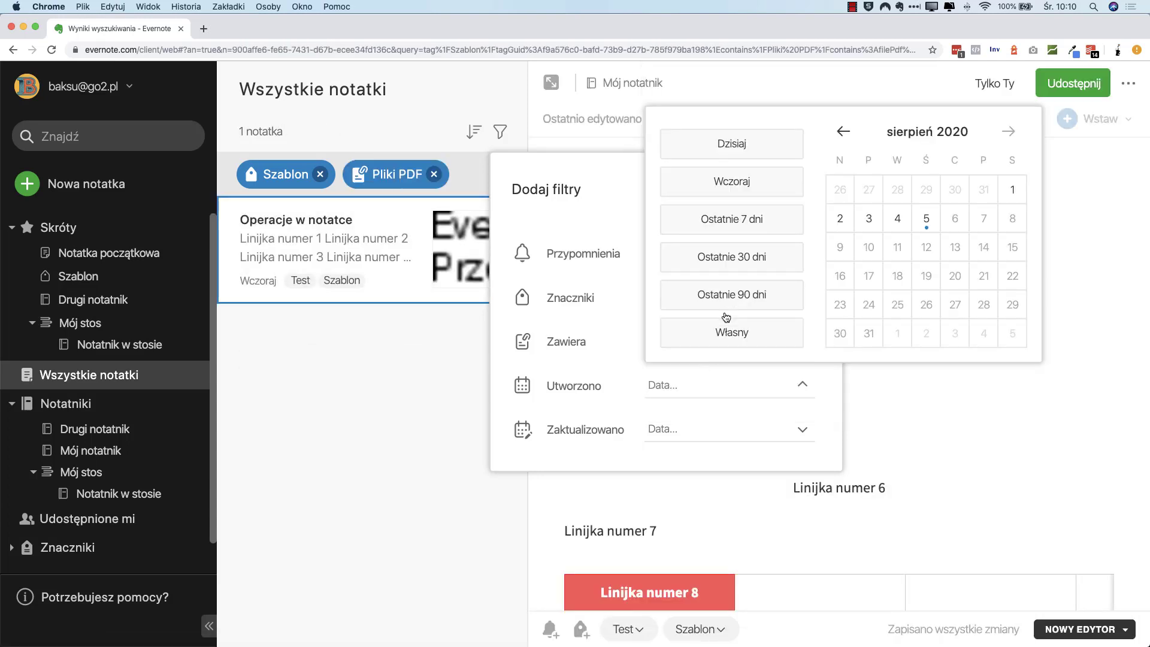
left_click(766, 219)
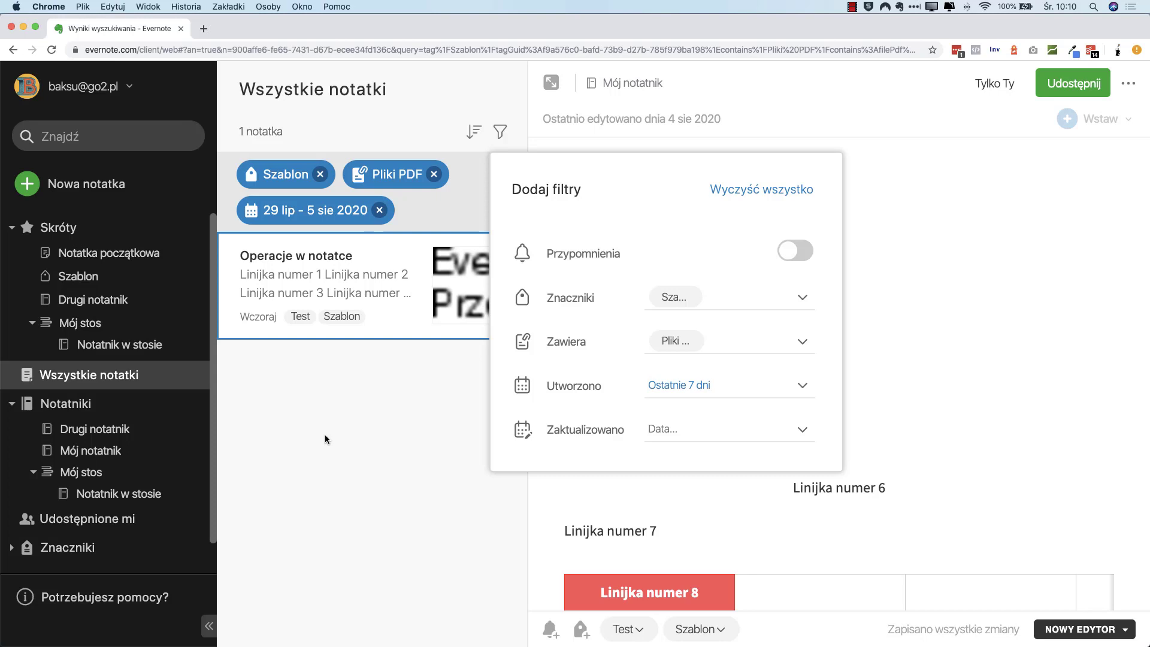
left_click(797, 252)
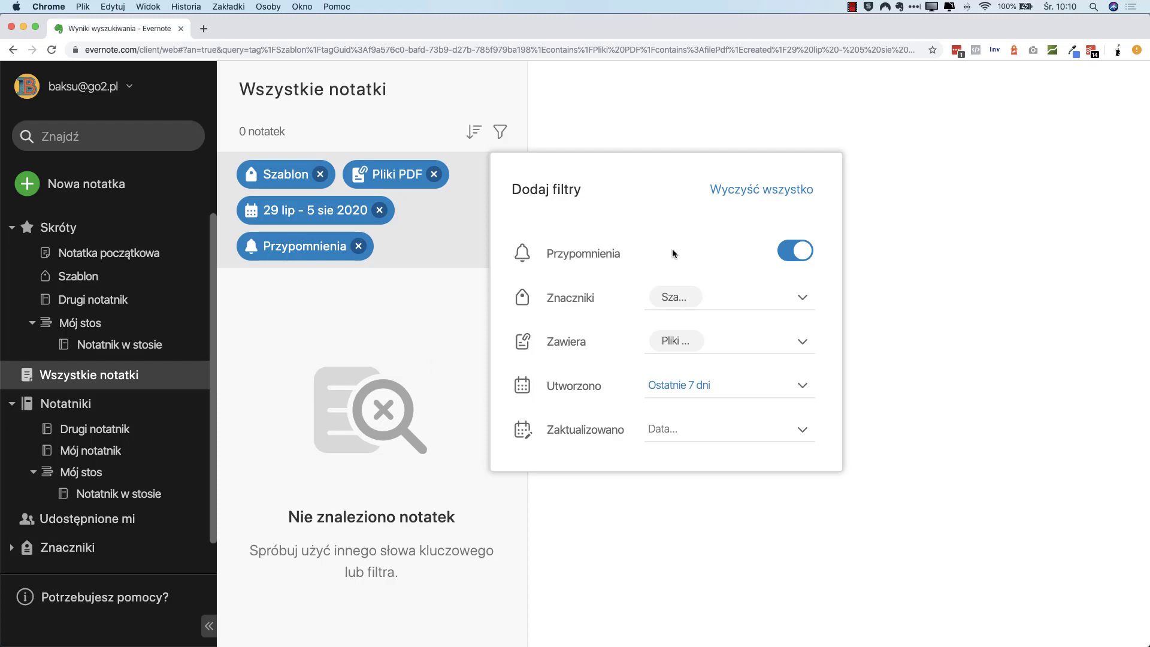
left_click(800, 253)
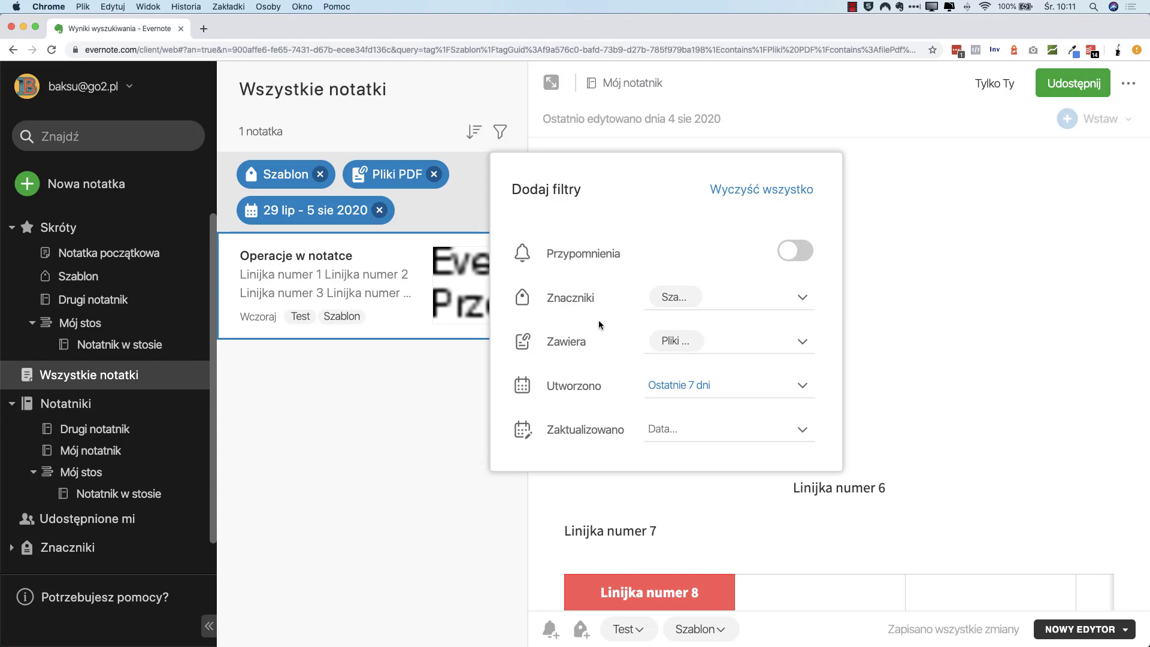
Step: Add Adresy URL to the content types in the note filter and look through the available types
left_click(794, 341)
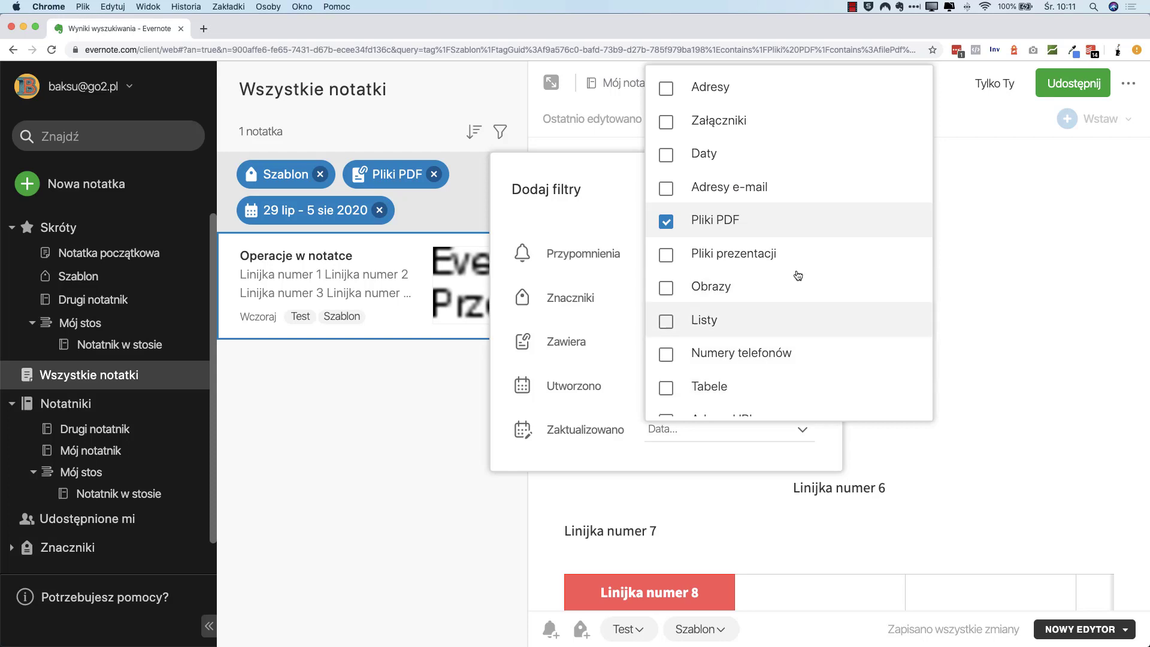
scroll(813, 237, "down", 2)
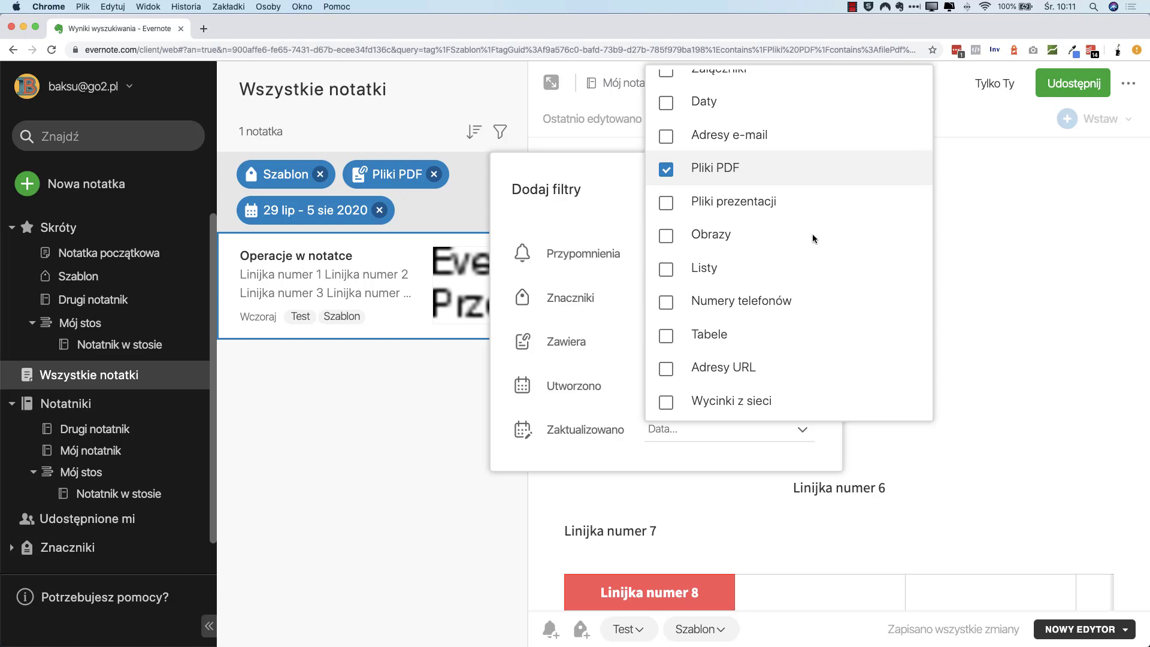
left_click(666, 368)
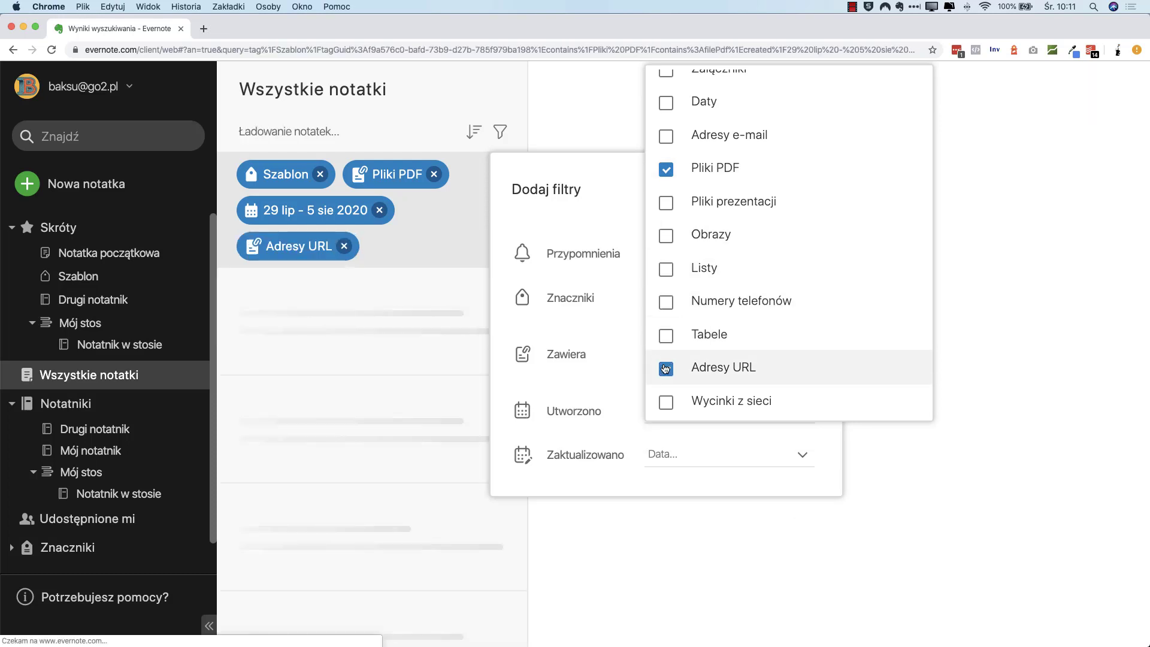
scroll(714, 299, "up", 2)
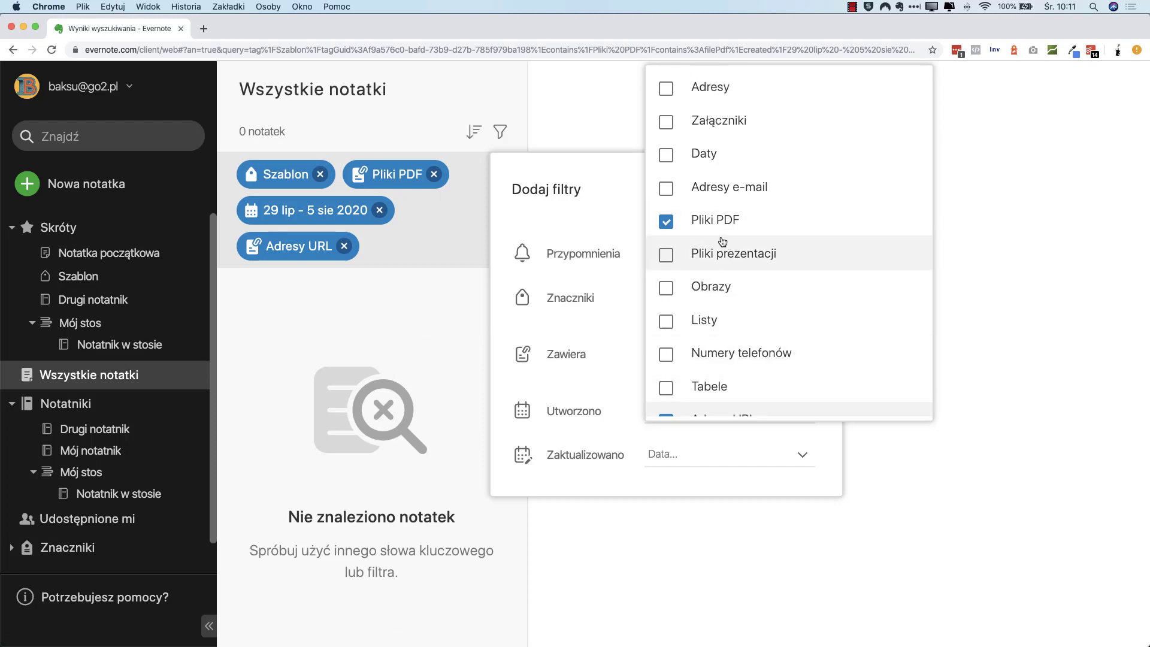
scroll(725, 289, "down", 2)
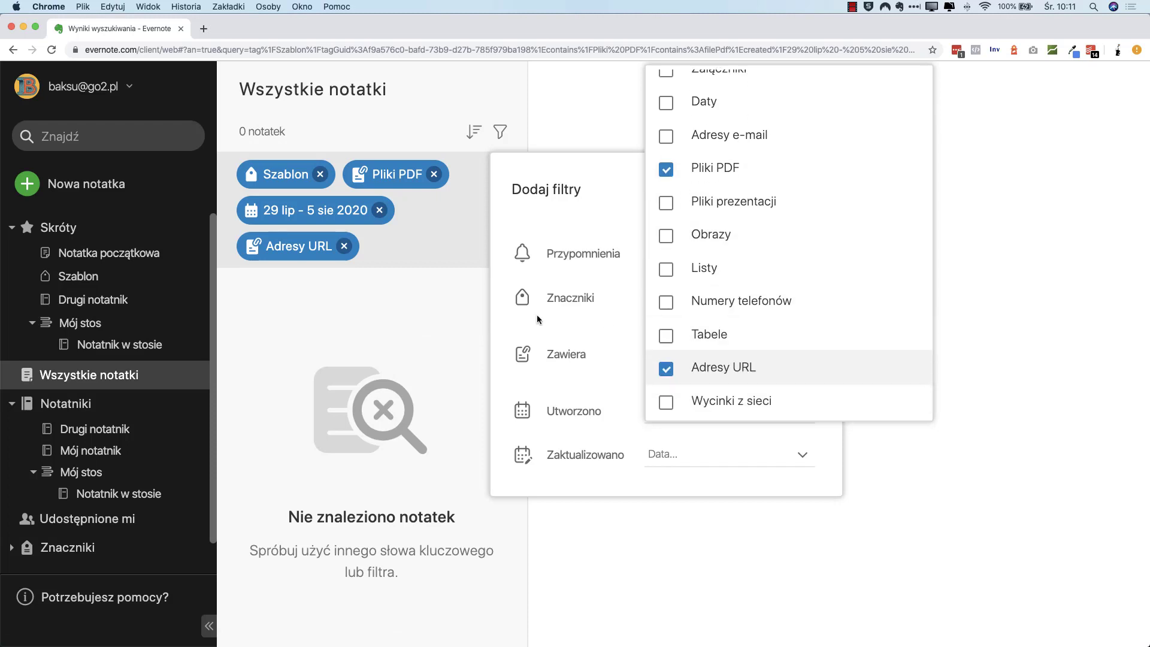
Step: Clear all note filters and close the filter settings
left_click(585, 160)
left_click(778, 190)
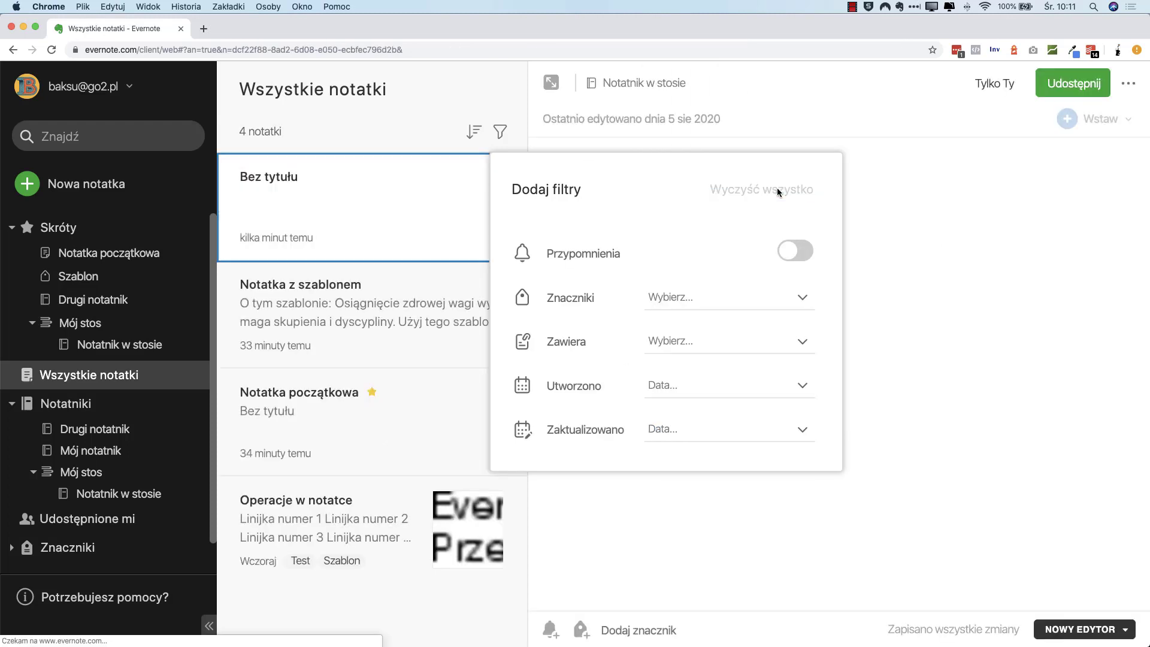
left_click(875, 153)
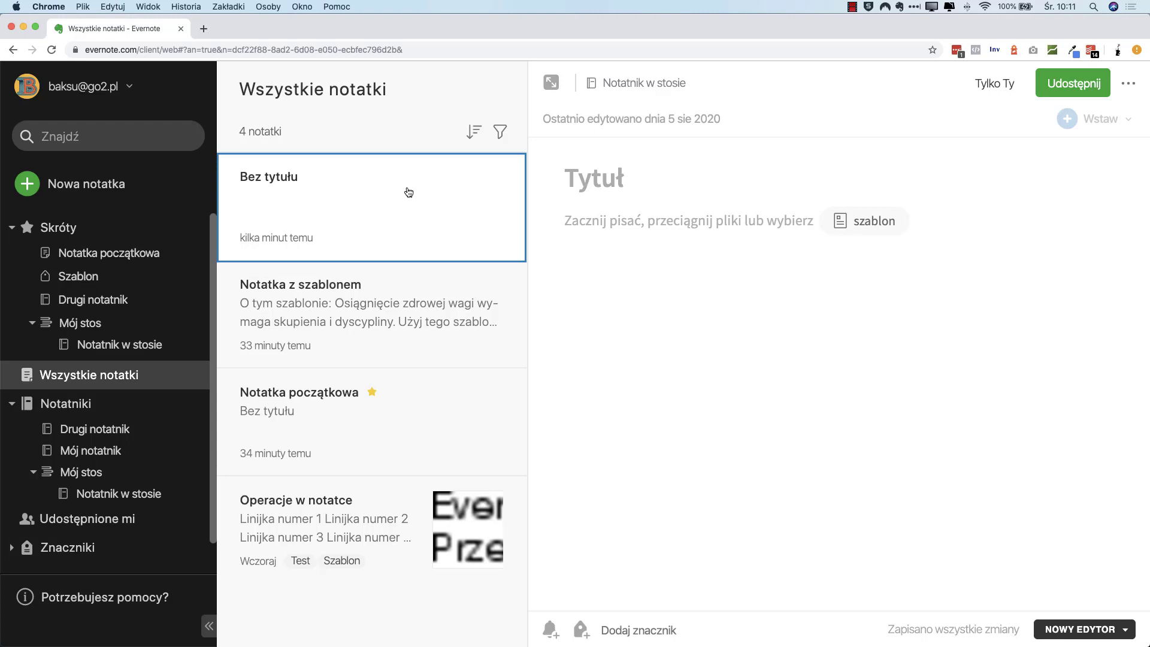
Step: View the note Notatka z szablonem, search all notes for "wag" and review the highlighted matches in the found note
left_click(379, 316)
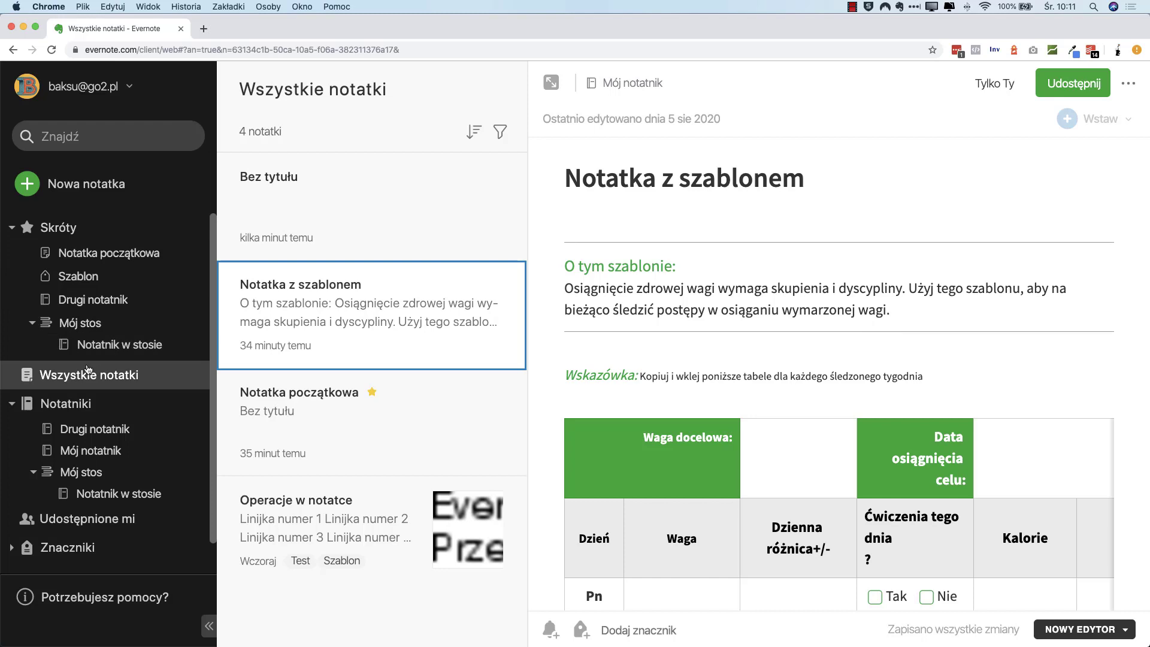
left_click(136, 345)
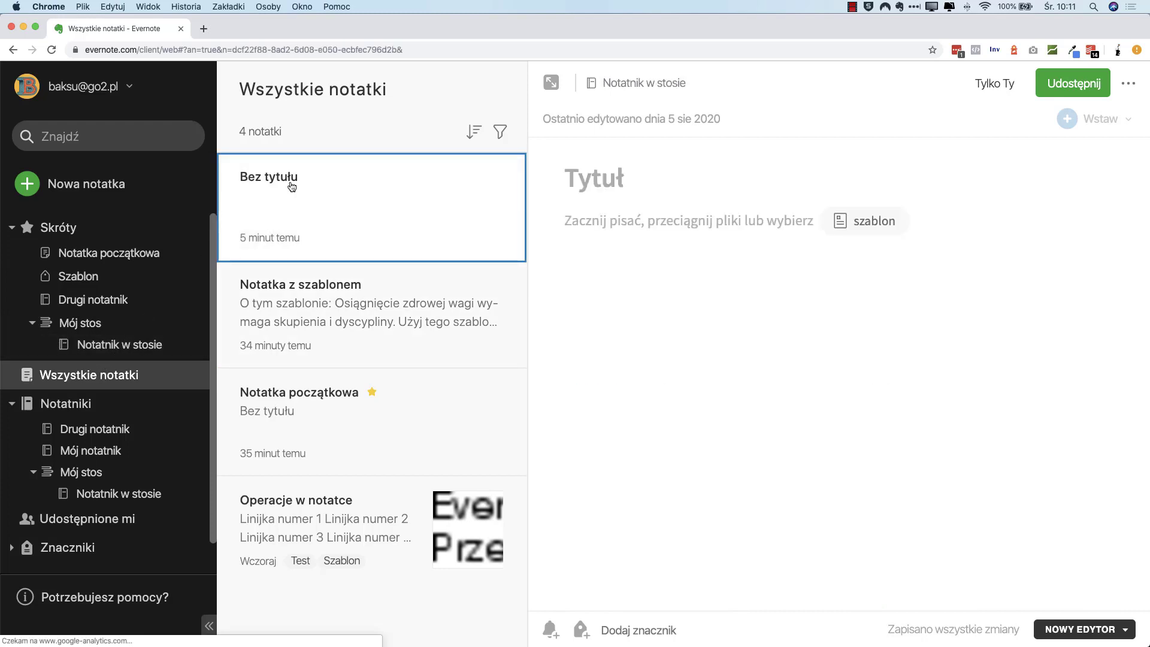
left_click(105, 142)
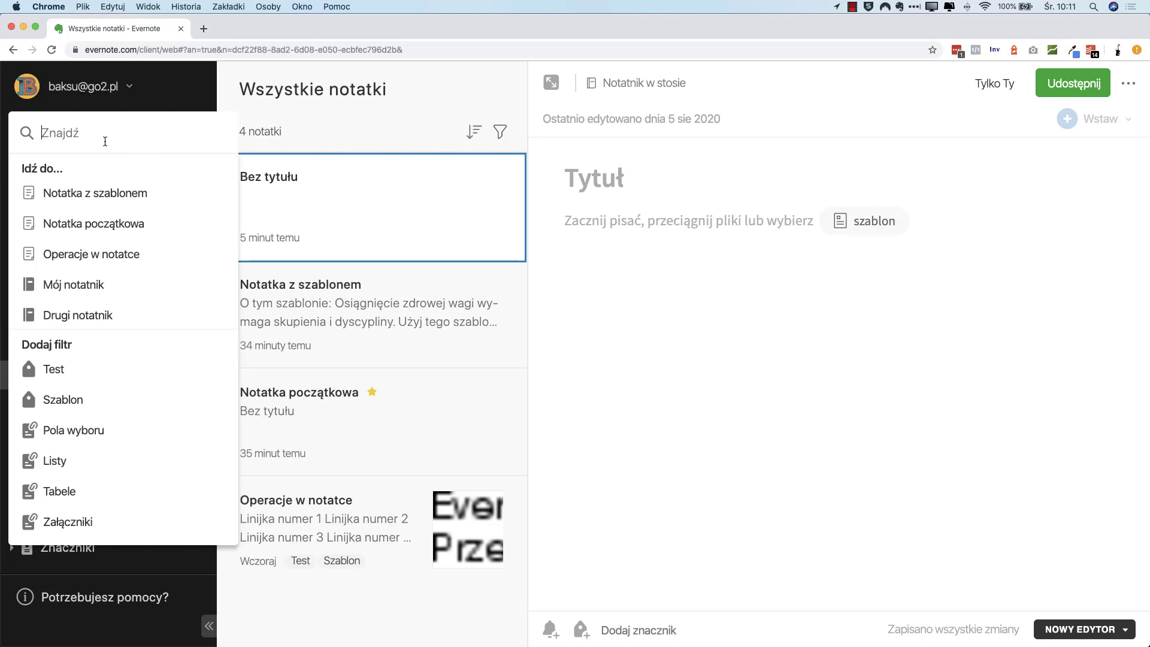
type("wag")
key("Return")
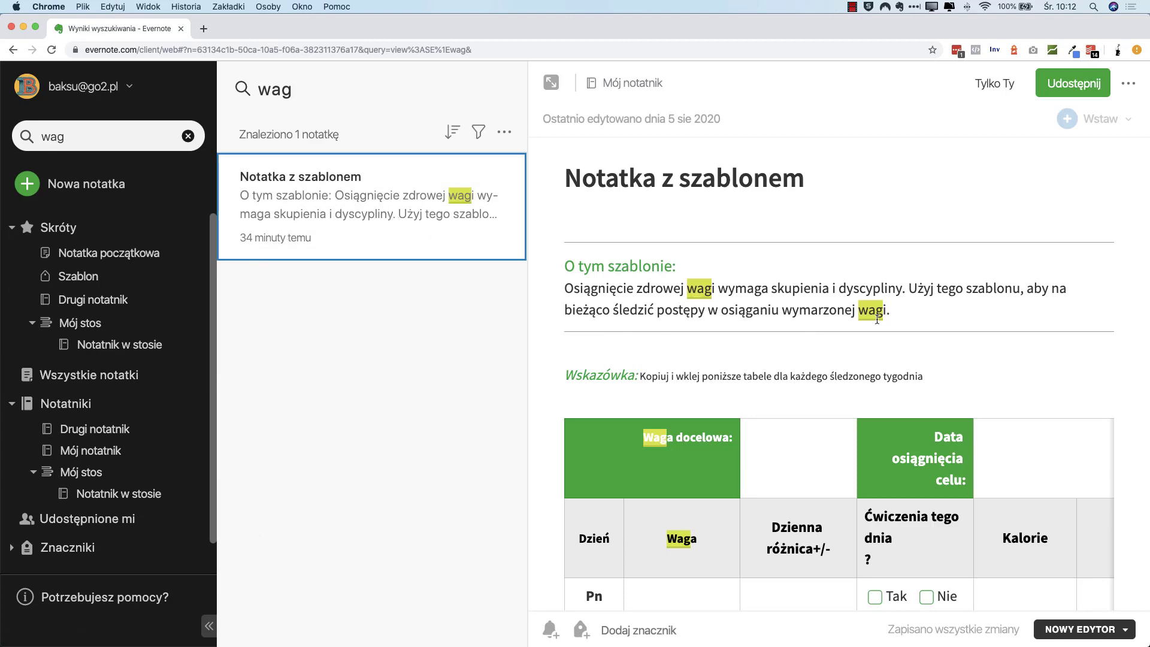
scroll(707, 340, "down", 15)
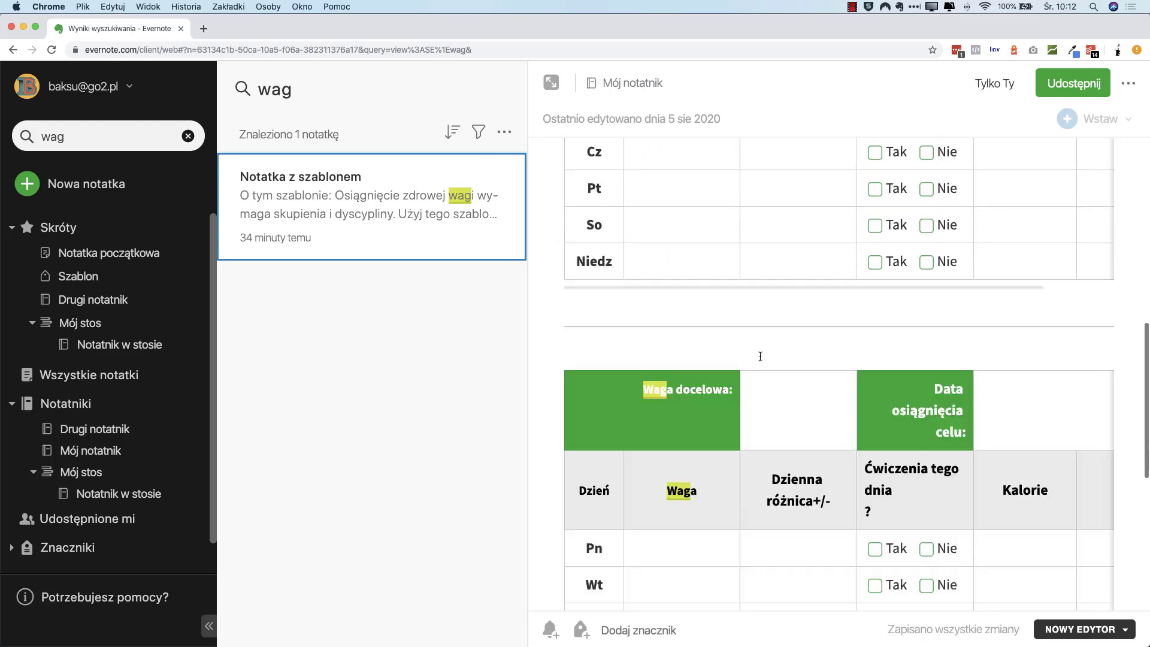
scroll(760, 356, "up", 15)
Step: Clear the text search, filter the notes by the suggested tag Szablon, and remove that filter again
left_click(139, 136)
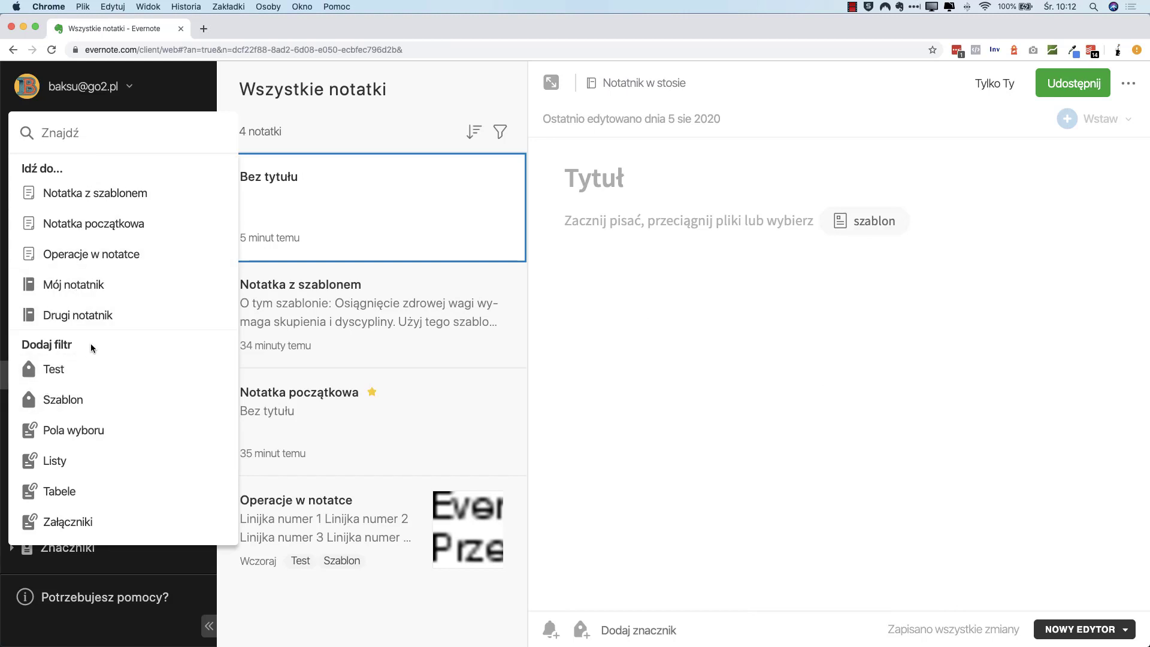
left_click(102, 402)
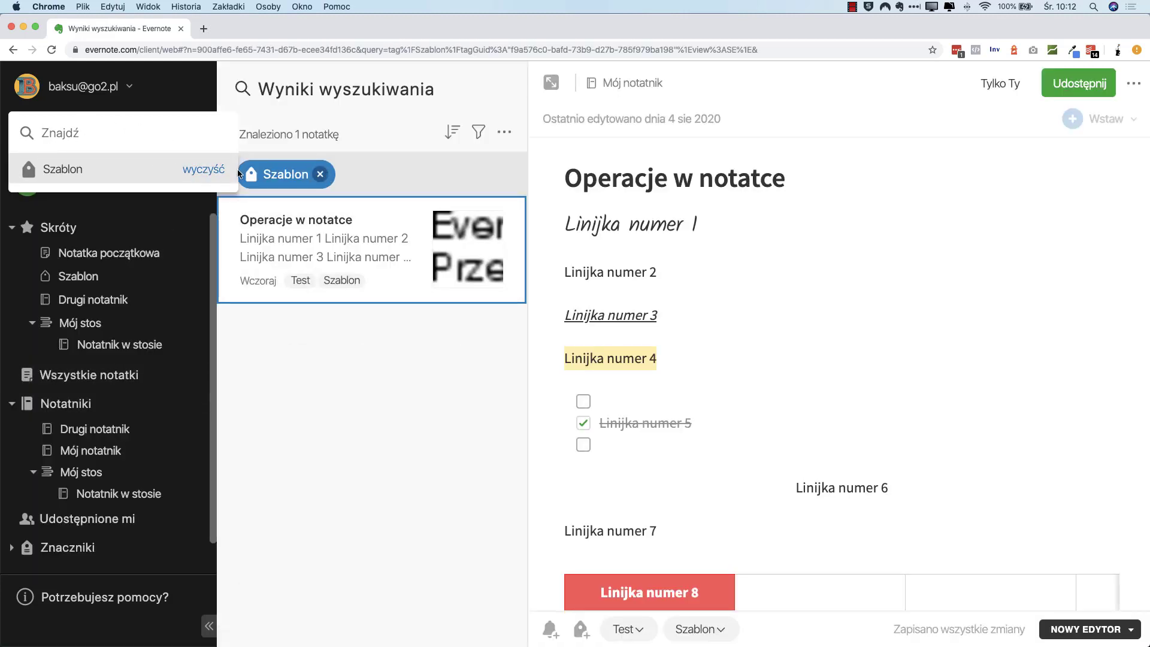
left_click(190, 169)
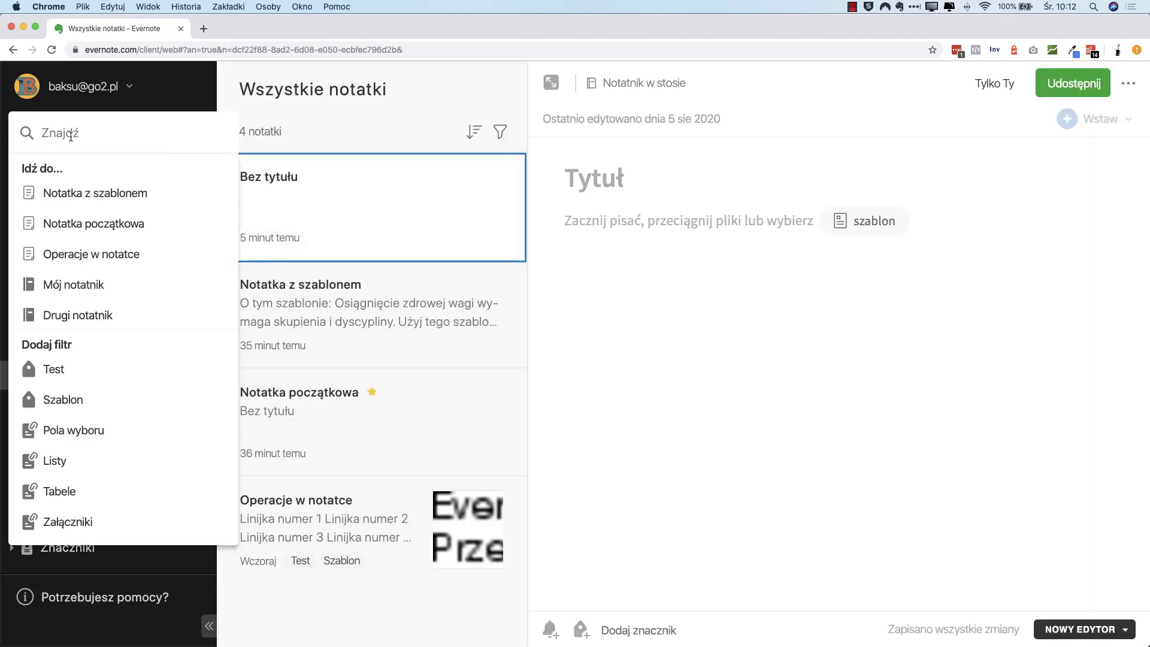
Step: Open the note Operacje w notatce and examine its attached file Linki do kursu.pdf
left_click(284, 312)
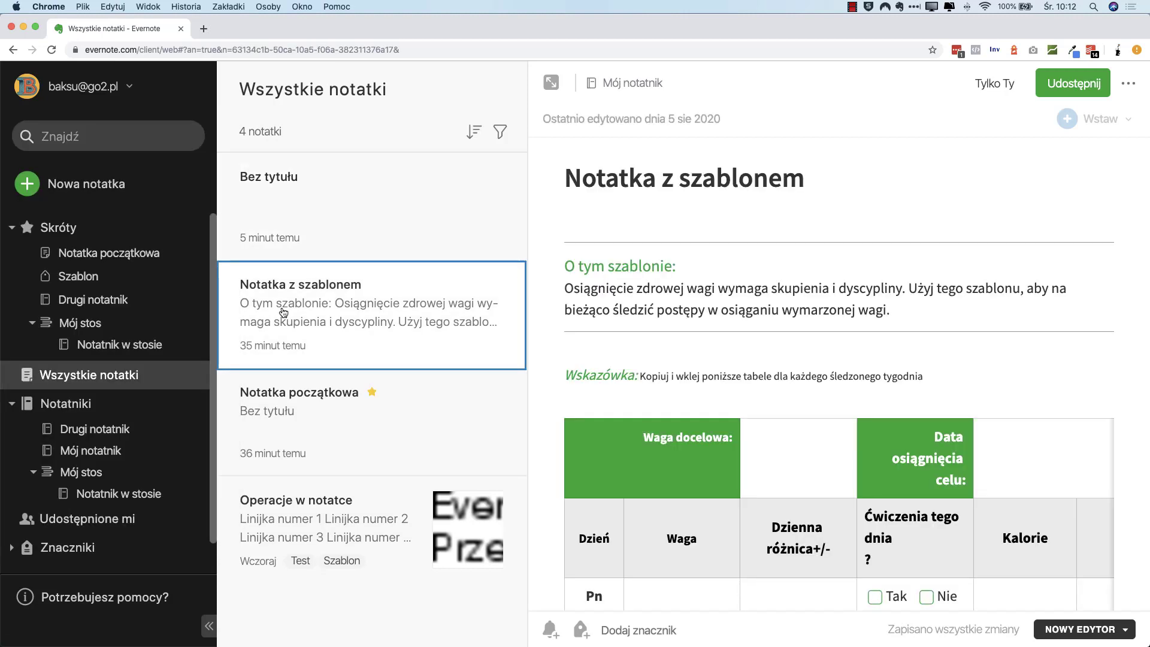
left_click(345, 517)
scroll(771, 369, "down", 10)
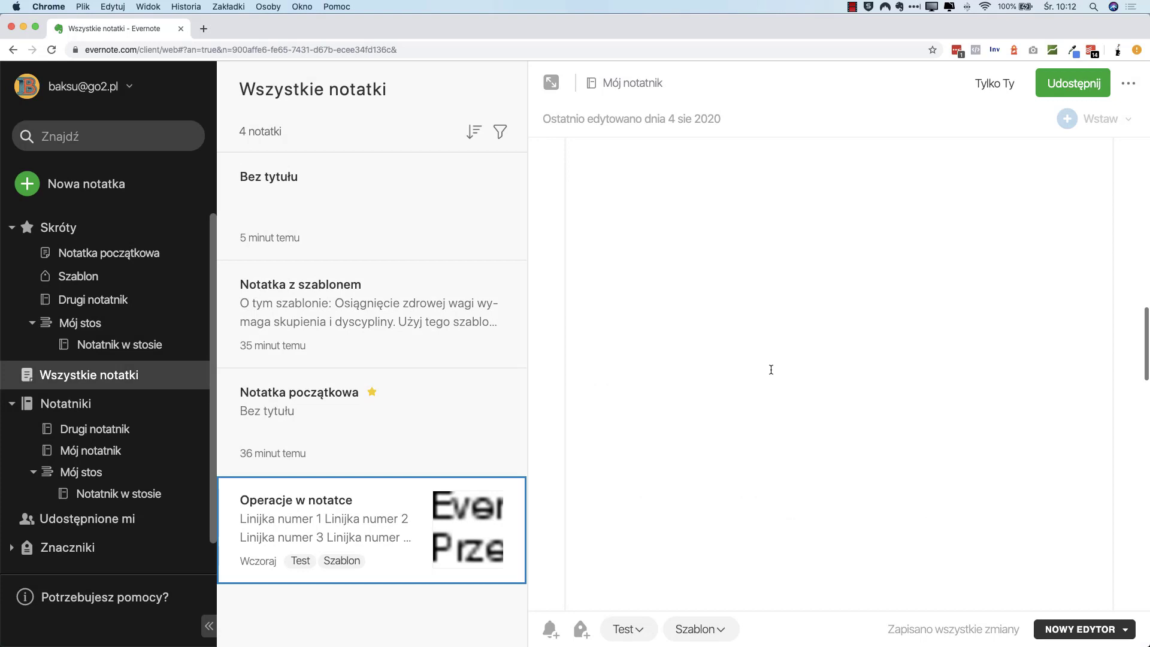
scroll(771, 369, "up", 5)
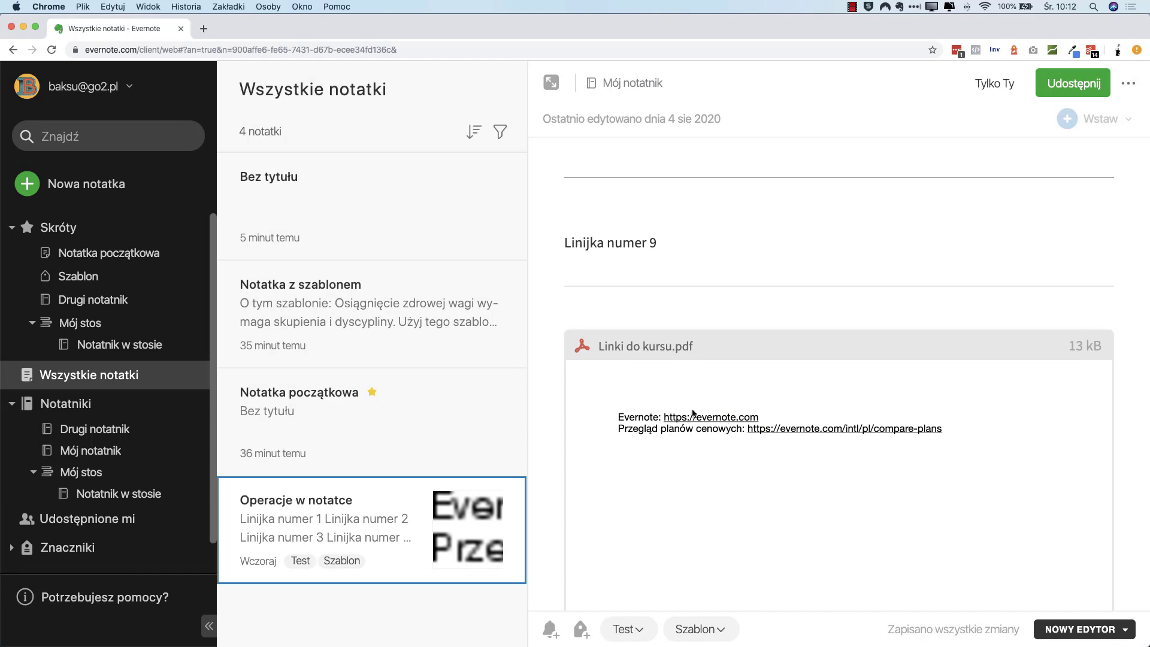
Step: Search all notes for "ceno" and examine the highlighted text in the attached PDF and the rest of the note
left_click(100, 149)
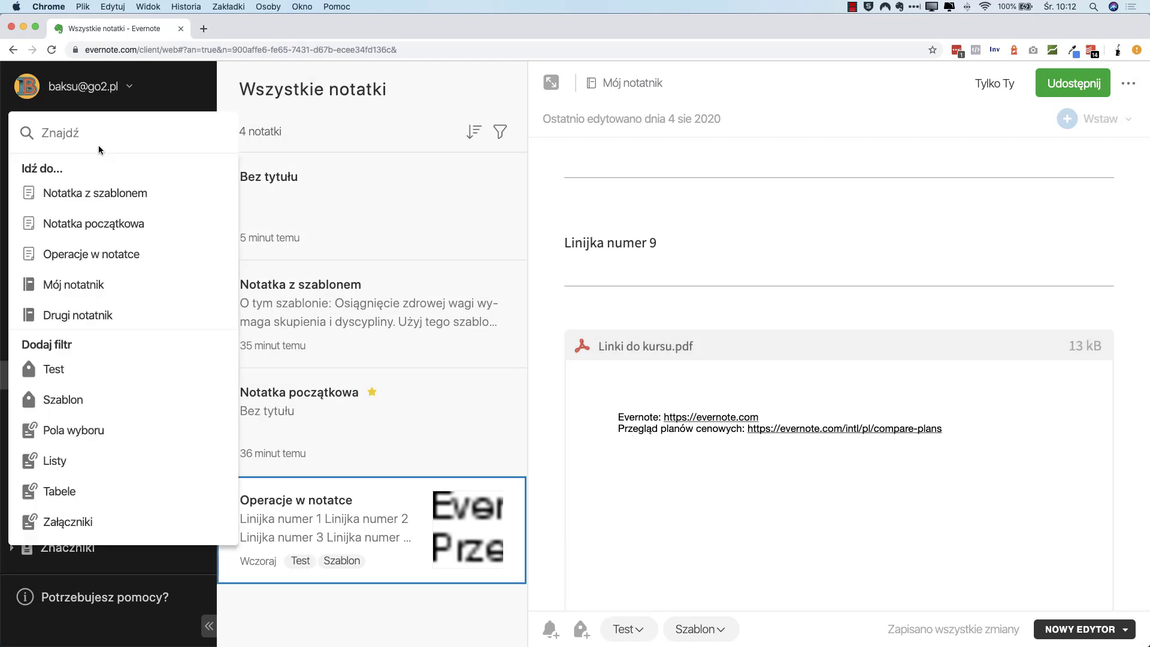
type("ceno")
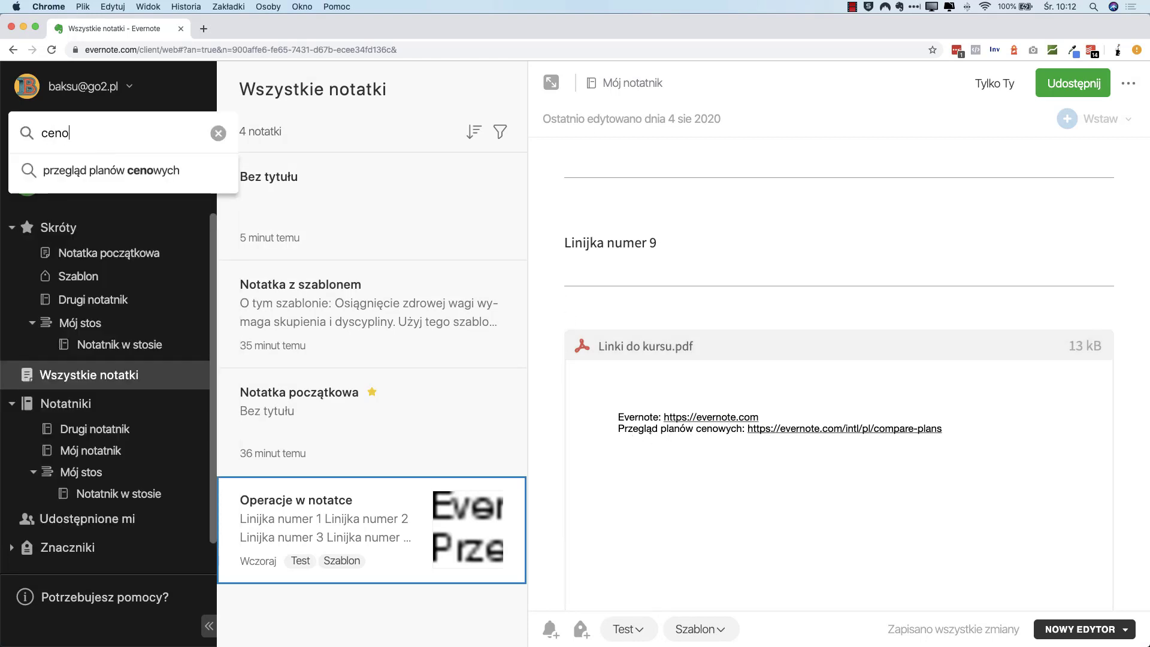
key("Return")
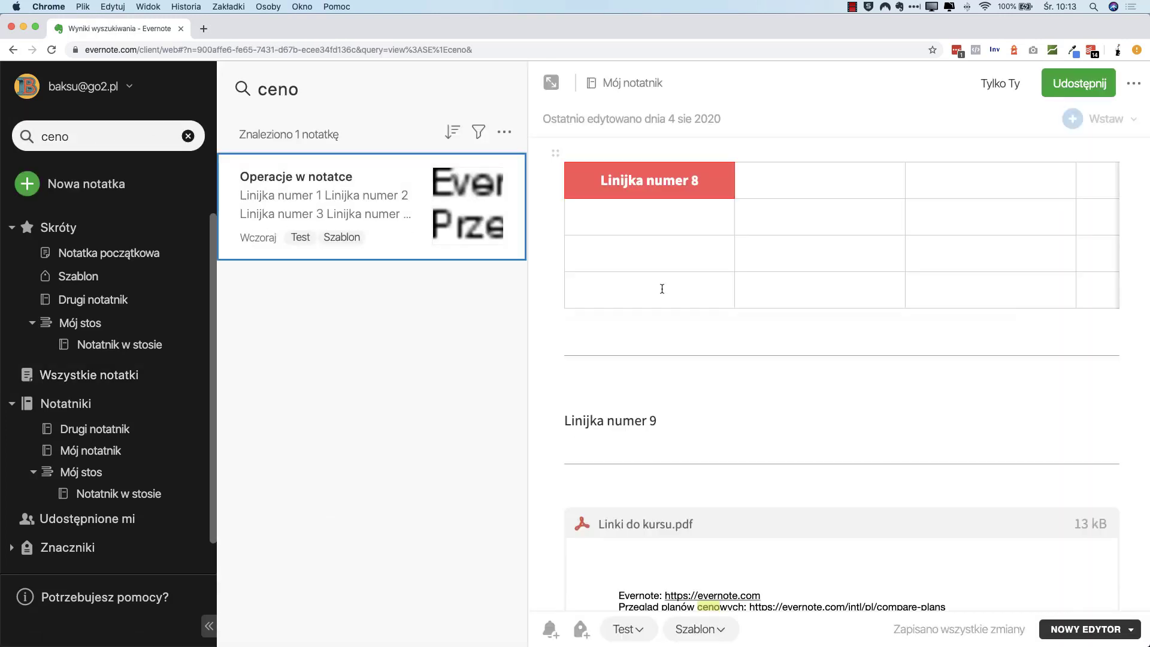
scroll(802, 382, "down", 3)
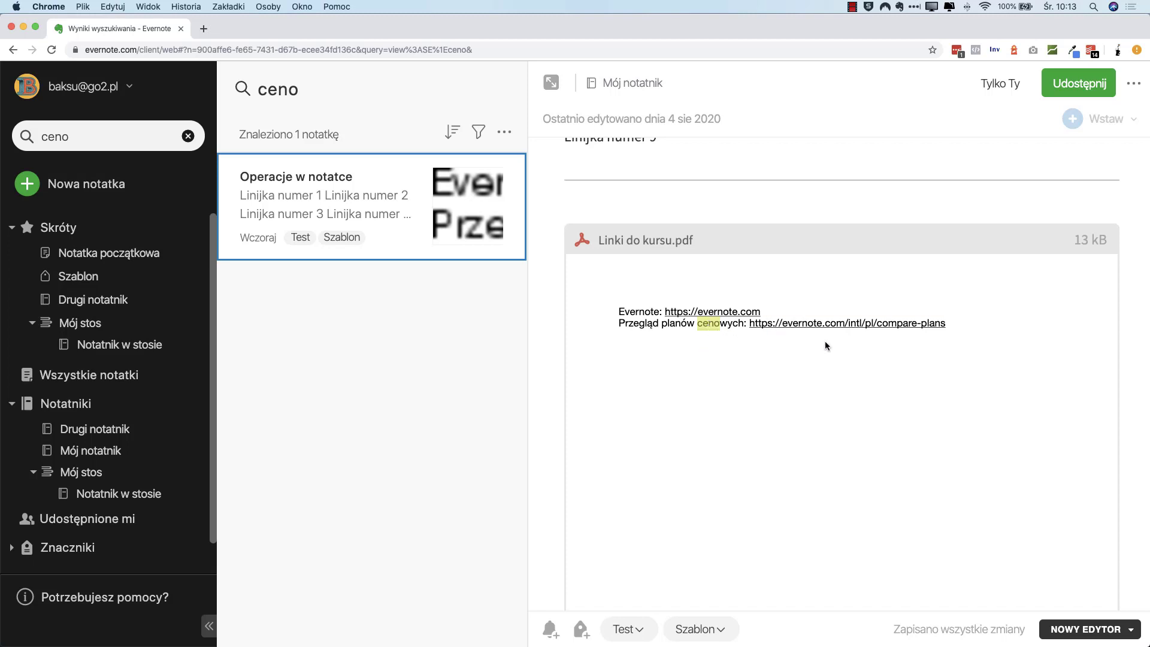
scroll(826, 340, "down", 3)
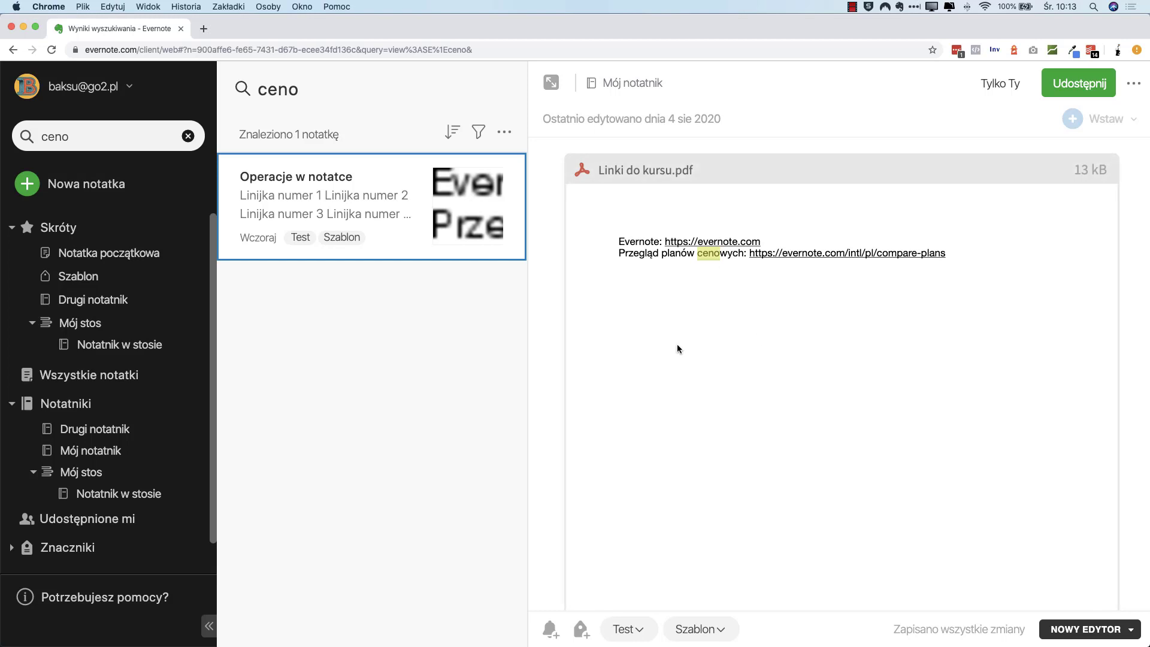
scroll(747, 345, "down", 1)
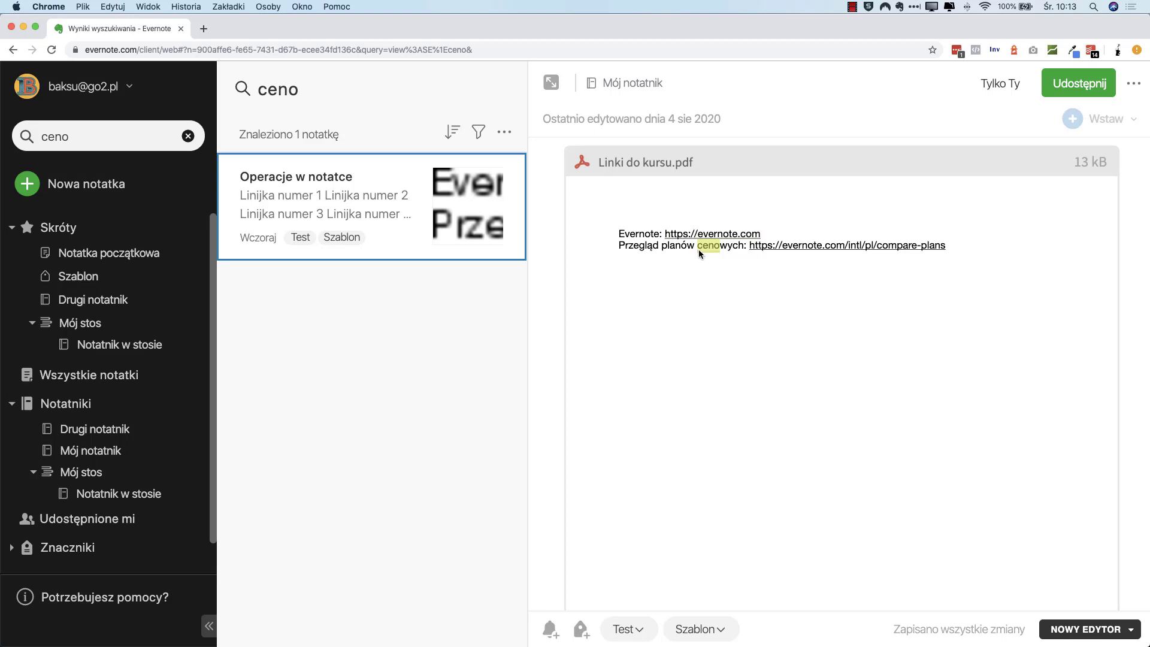
scroll(702, 253, "down", 10)
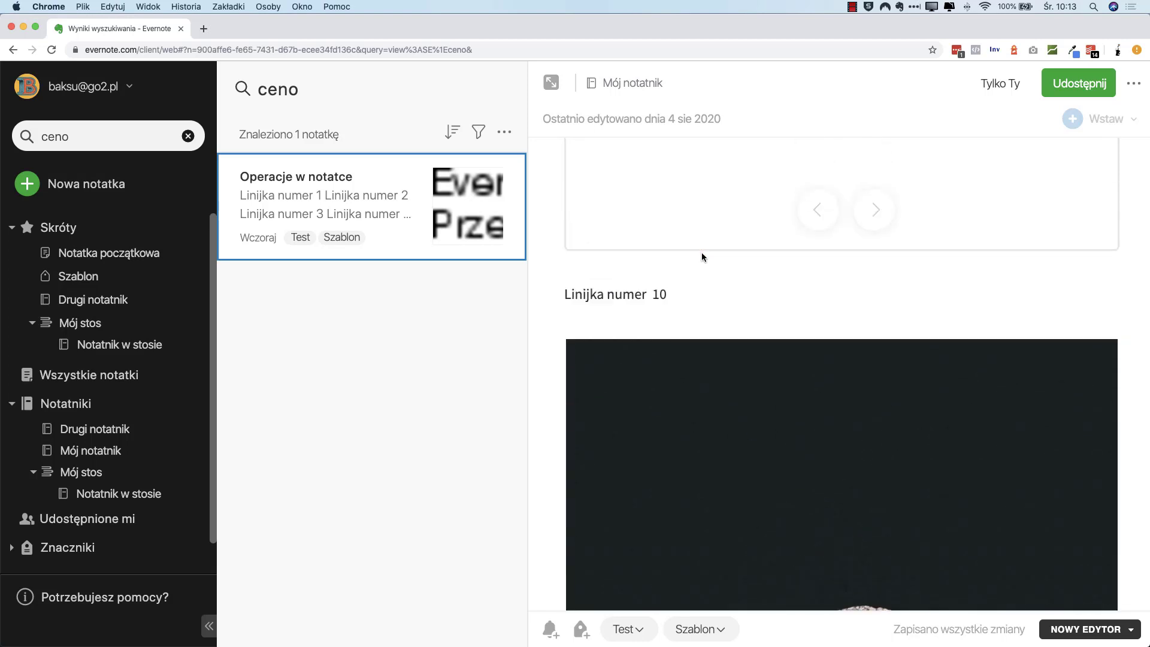
scroll(703, 253, "up", 12)
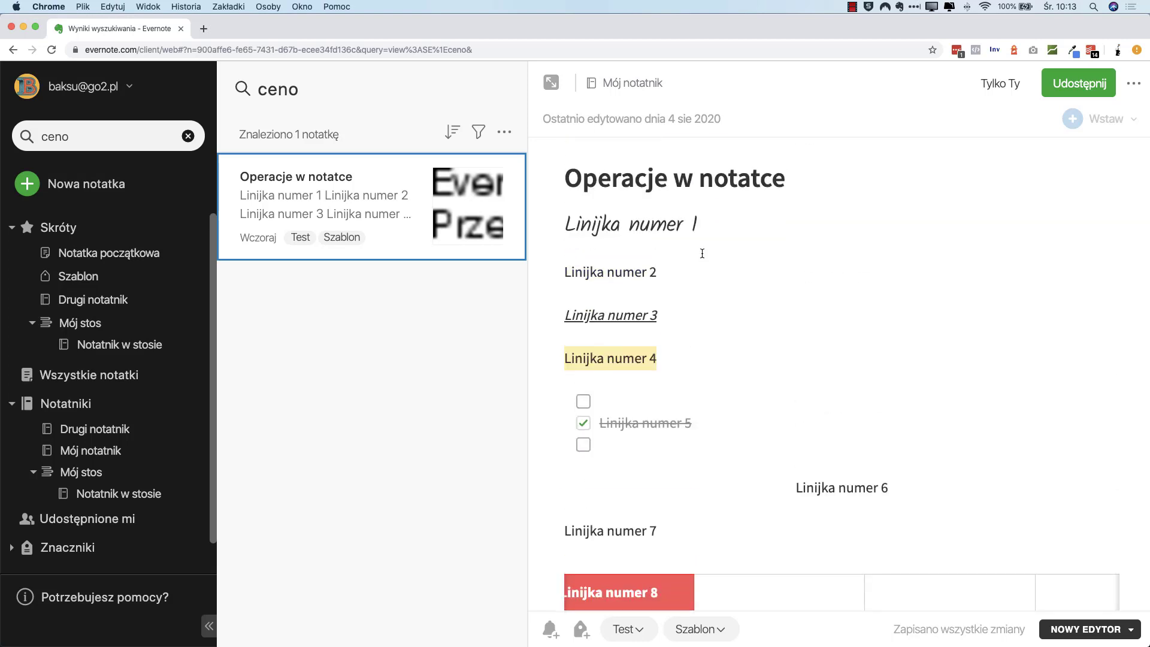